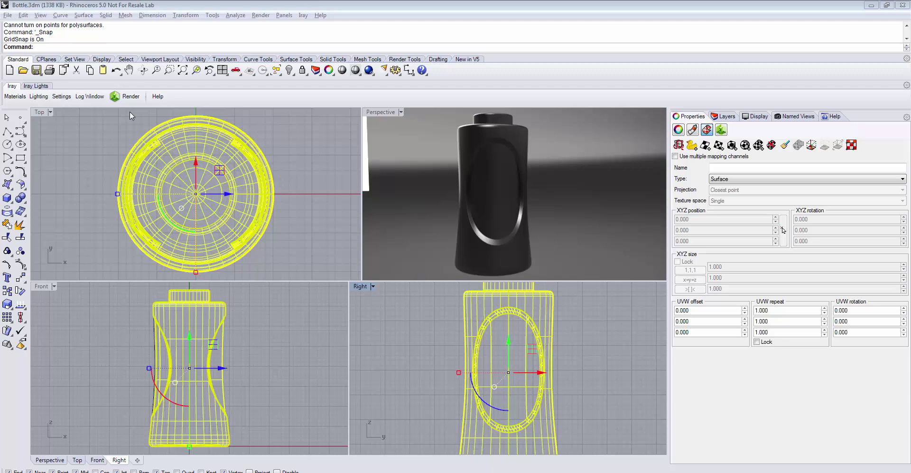
Apply the Add simple sticker material from the core_definitions library to the bottle
{"action": "left_click", "coordinate": [16, 97]}
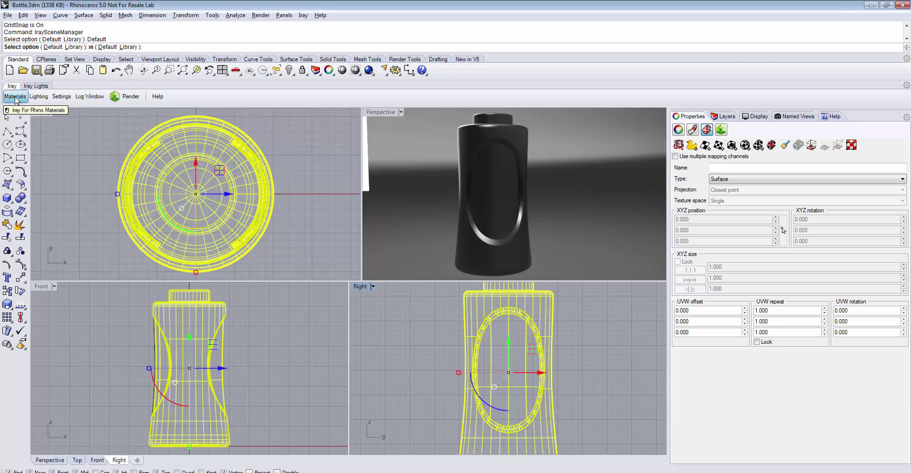
{"action": "left_click", "coordinate": [62, 188]}
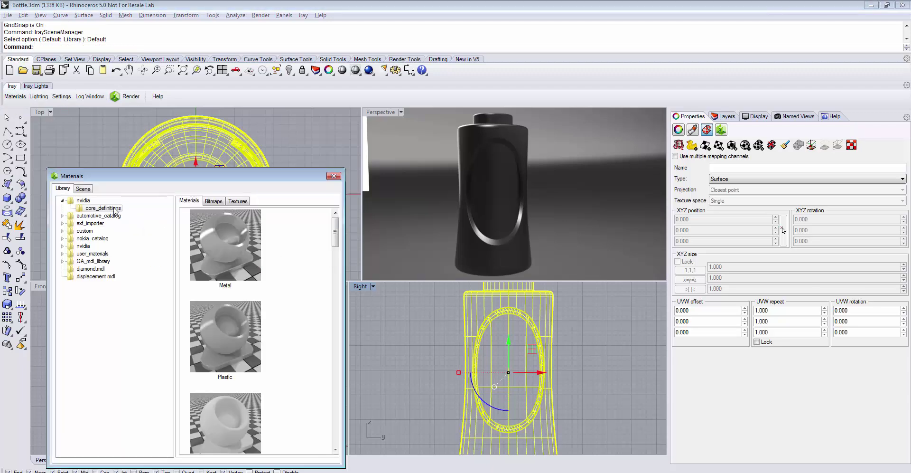
{"action": "left_click_drag", "start_coordinate": [346, 283], "coordinate": [384, 284]}
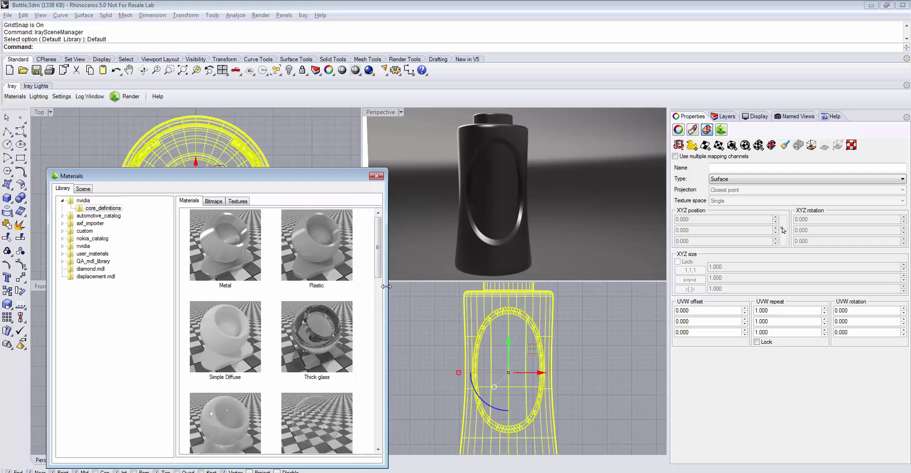
{"action": "scroll", "coordinate": [351, 304], "scroll_direction": "down", "scroll_amount": 10}
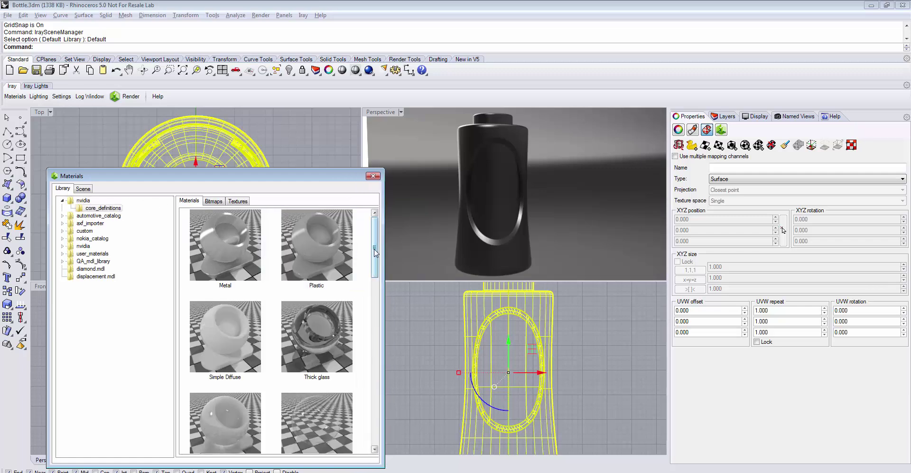
{"action": "scroll", "coordinate": [365, 353], "scroll_direction": "down", "scroll_amount": 3}
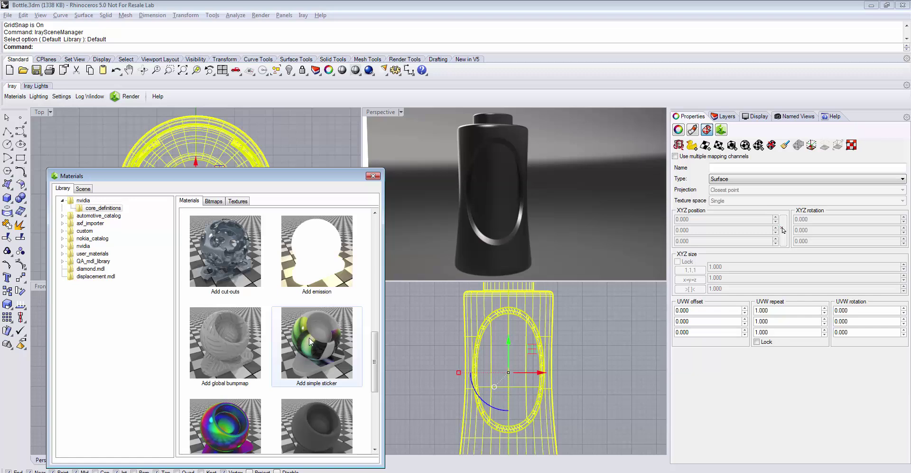
{"action": "left_click_drag", "start_coordinate": [308, 337], "coordinate": [476, 354]}
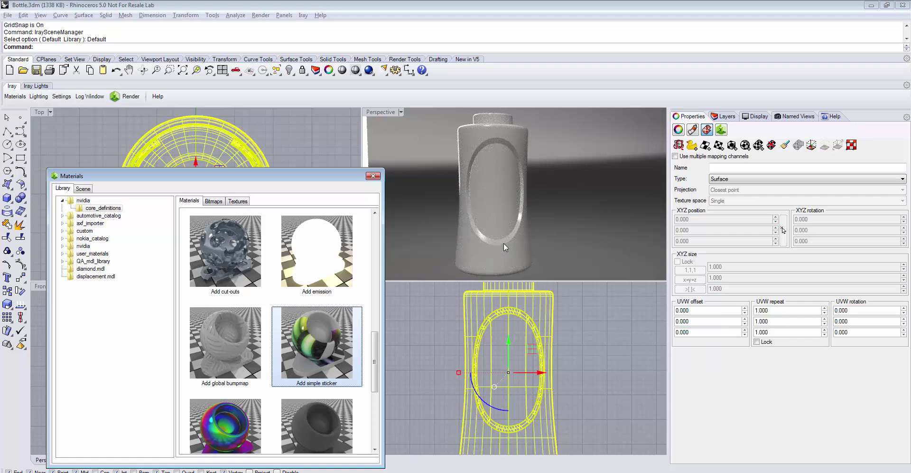
Open the scene's Add simple sticker-004 material for editing and assign the scene's Plastic material as its base material
{"action": "left_click", "coordinate": [85, 189]}
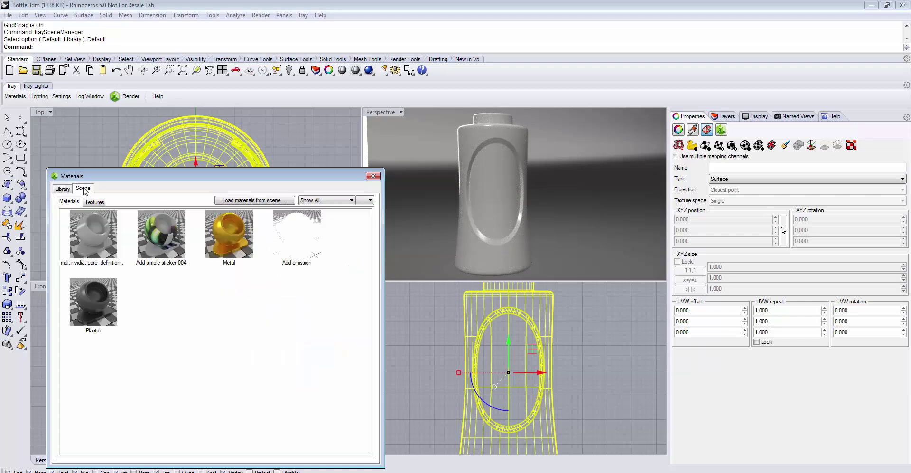
{"action": "left_click", "coordinate": [164, 244]}
{"action": "double_click", "coordinate": [164, 244]}
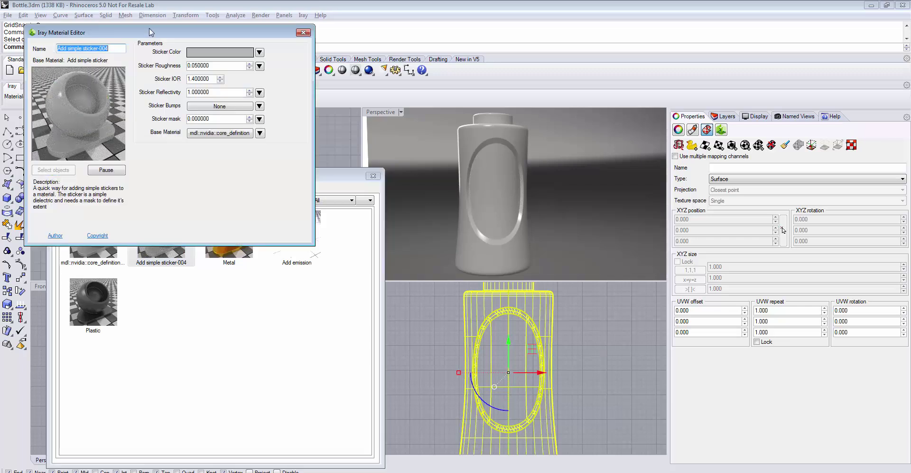
{"action": "left_click_drag", "start_coordinate": [323, 140], "coordinate": [495, 251]}
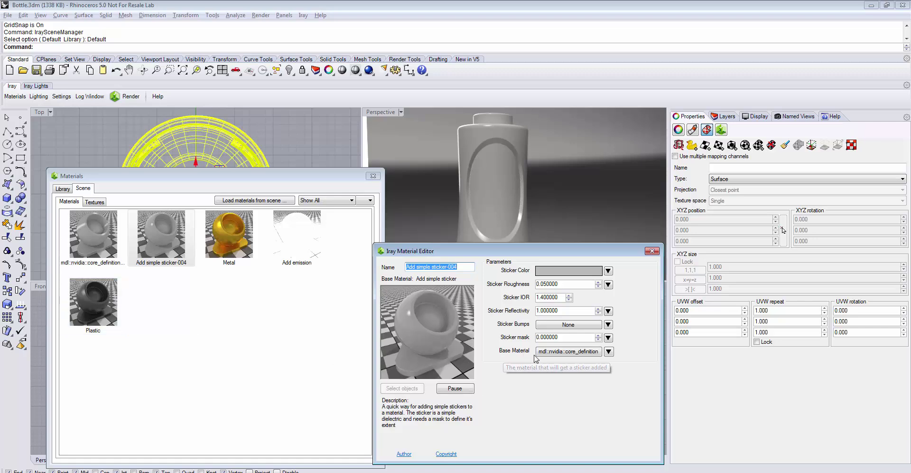
{"action": "left_click_drag", "start_coordinate": [80, 311], "coordinate": [579, 351]}
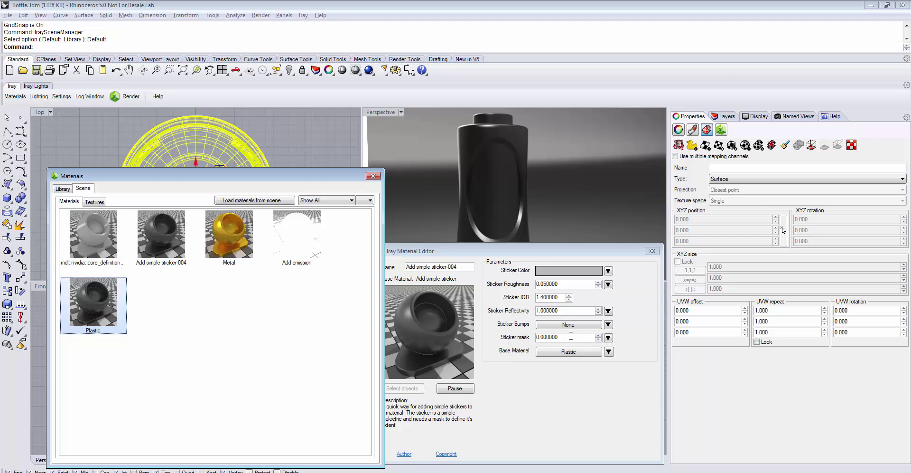
Assign Ornament_01.png from the Applying_decals folder as the sticker mask, and check the mask's texture options
{"action": "key", "text": "alt+Tab"}
{"action": "key", "text": "Tab"}
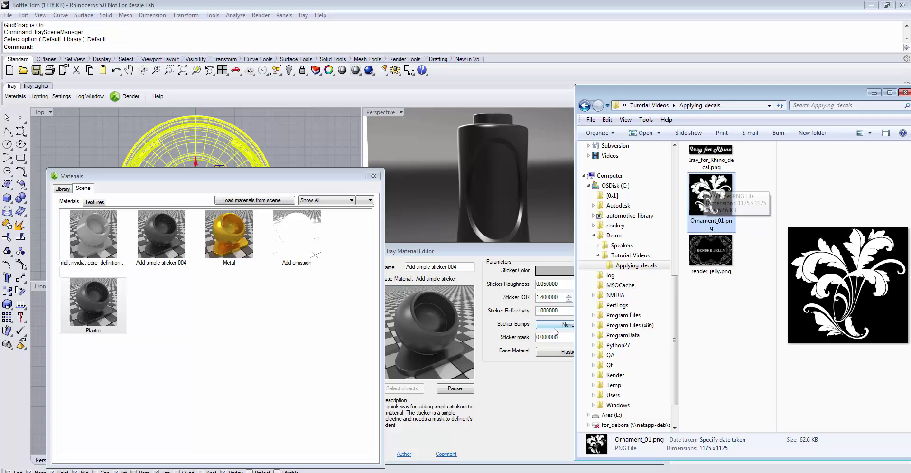
{"action": "left_click_drag", "start_coordinate": [709, 204], "coordinate": [554, 338]}
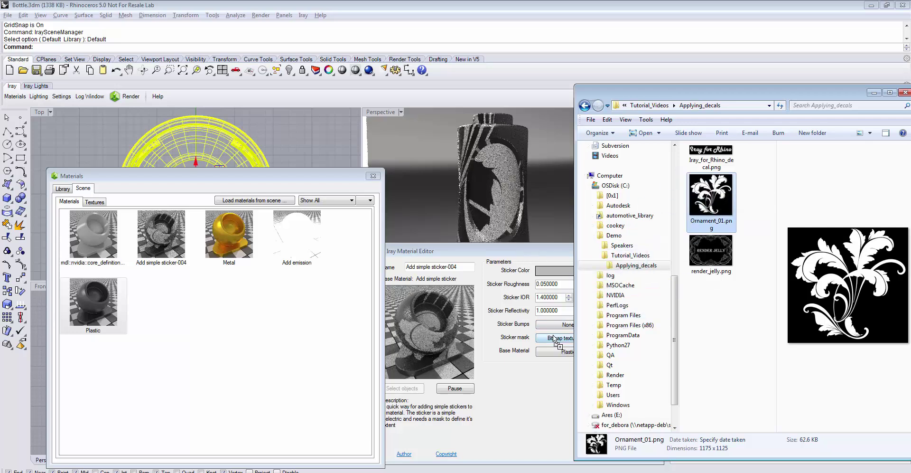
{"action": "left_click", "coordinate": [520, 256]}
{"action": "left_click", "coordinate": [608, 338]}
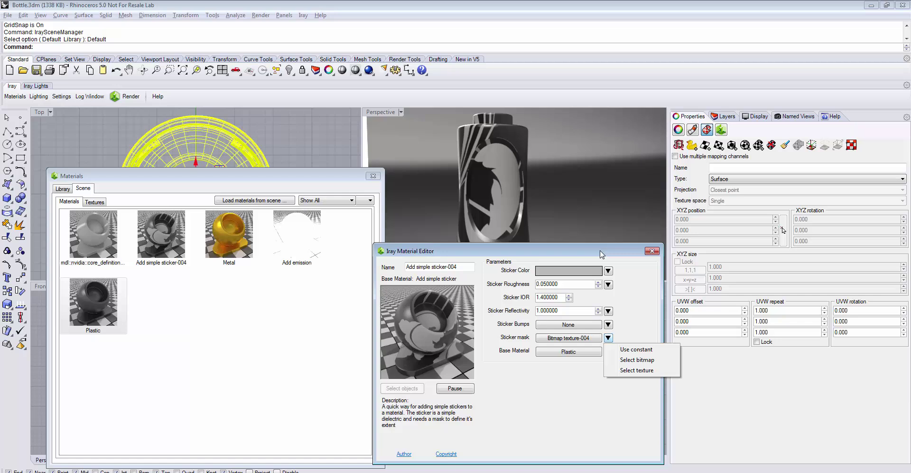
Apply a planar UV mapping about 11.33 by 12.61 across the middle of the bottle's oval recess in the Right view
{"action": "left_click_drag", "start_coordinate": [602, 251], "coordinate": [363, 248]}
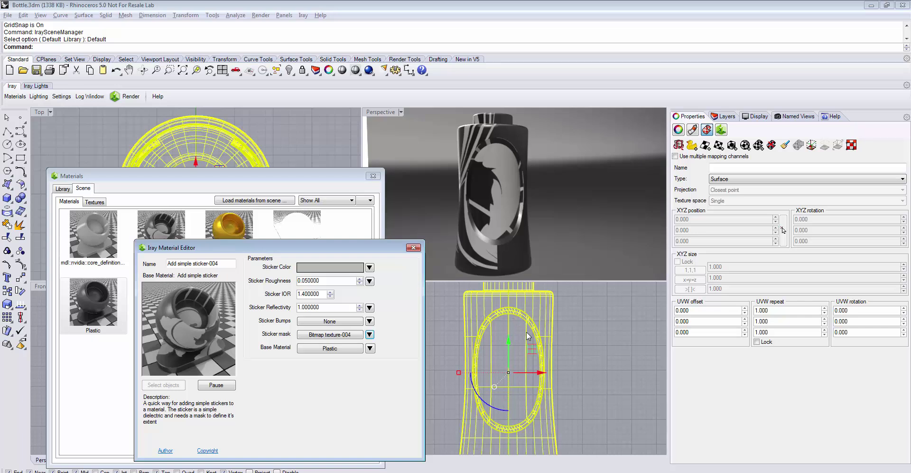
{"action": "left_click", "coordinate": [708, 132]}
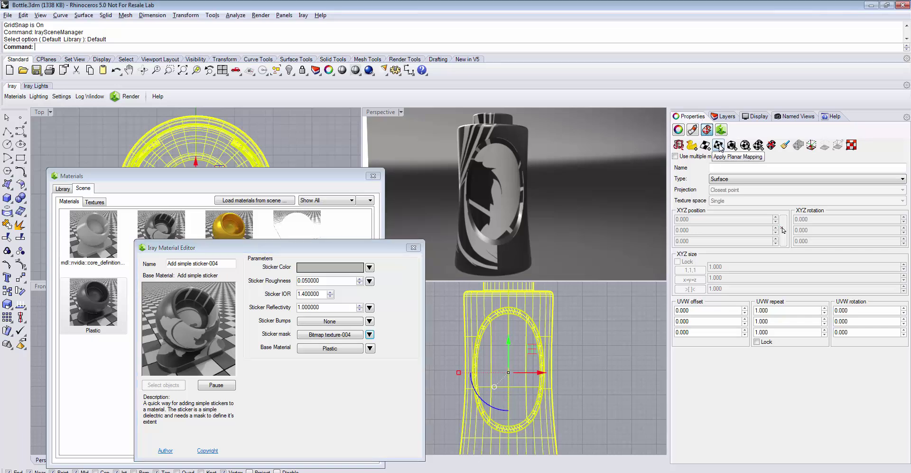
{"action": "left_click", "coordinate": [719, 145]}
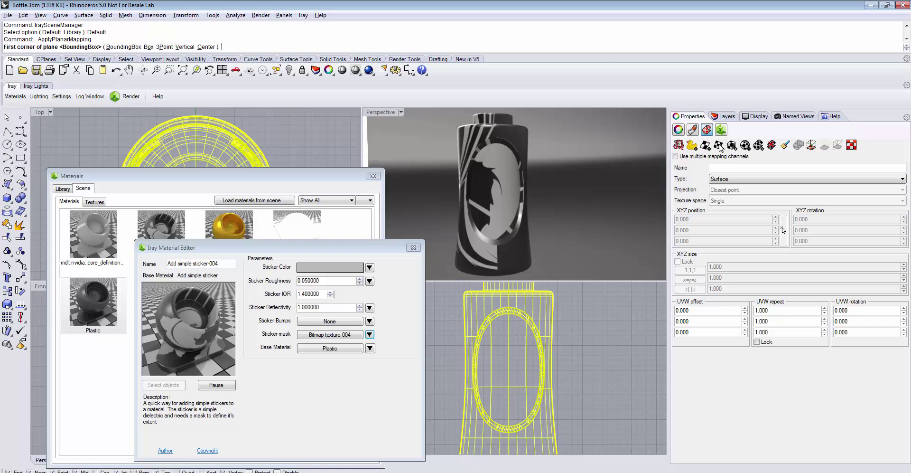
{"action": "left_click", "coordinate": [480, 339]}
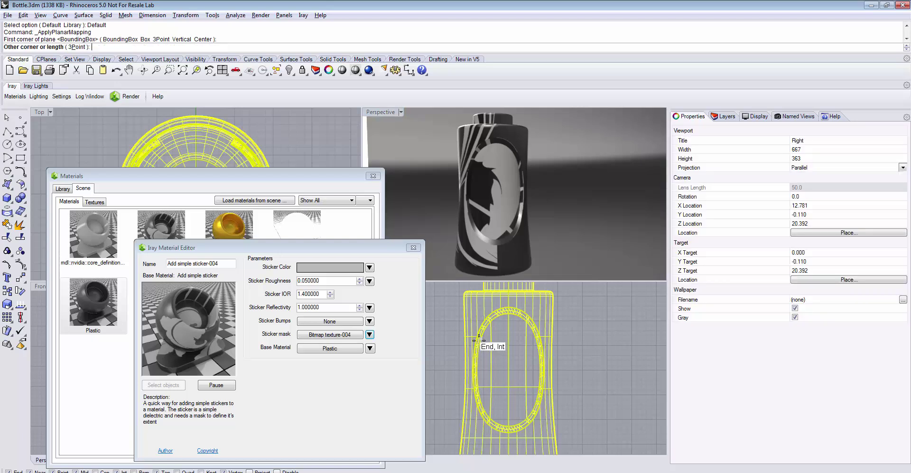
{"action": "left_click", "coordinate": [536, 400]}
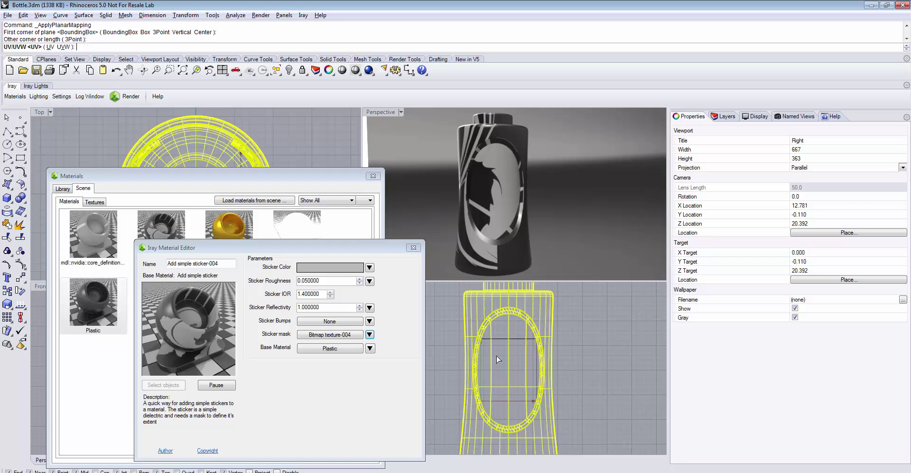
{"action": "left_click", "coordinate": [49, 47]}
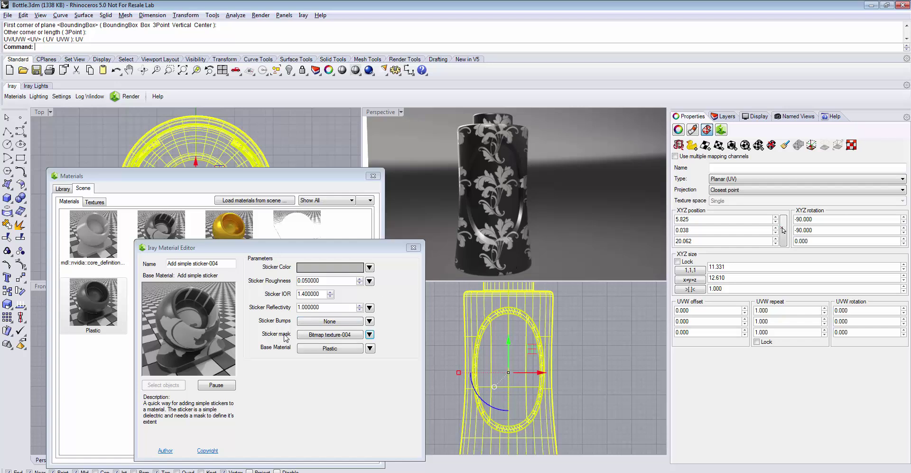
Enable Clip in the sticker mask's bitmap placement so the ornament does not repeat
{"action": "left_click", "coordinate": [321, 334]}
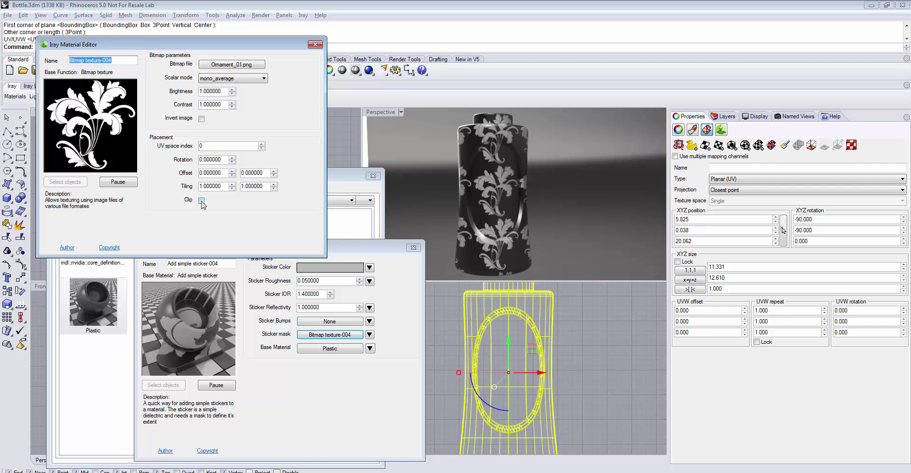
{"action": "left_click", "coordinate": [202, 201]}
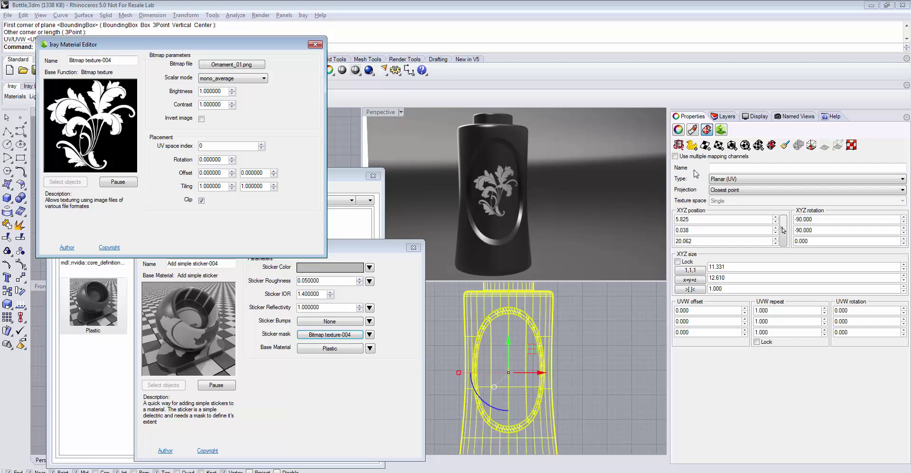
Show the mapping widget, reduce the decal's height to about 10.12, and try moving and rotating it before placing it upright at Z about 19.06
{"action": "left_click", "coordinate": [810, 147]}
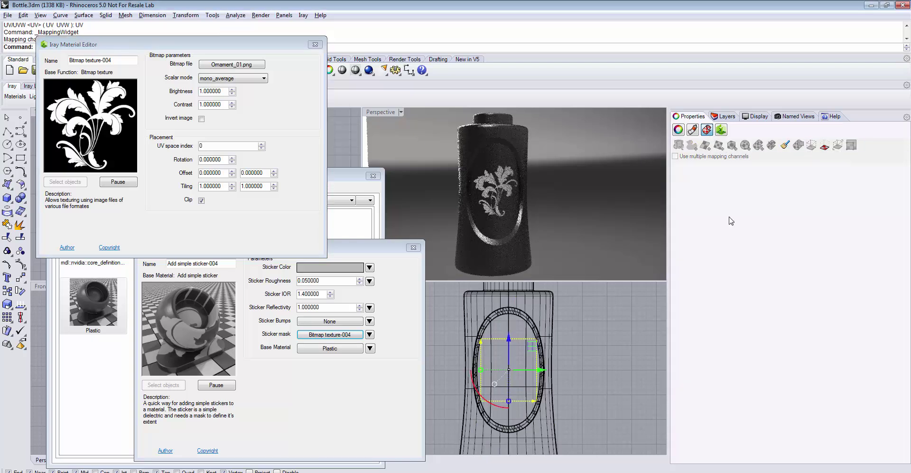
{"action": "left_click_drag", "start_coordinate": [509, 400], "coordinate": [509, 395]}
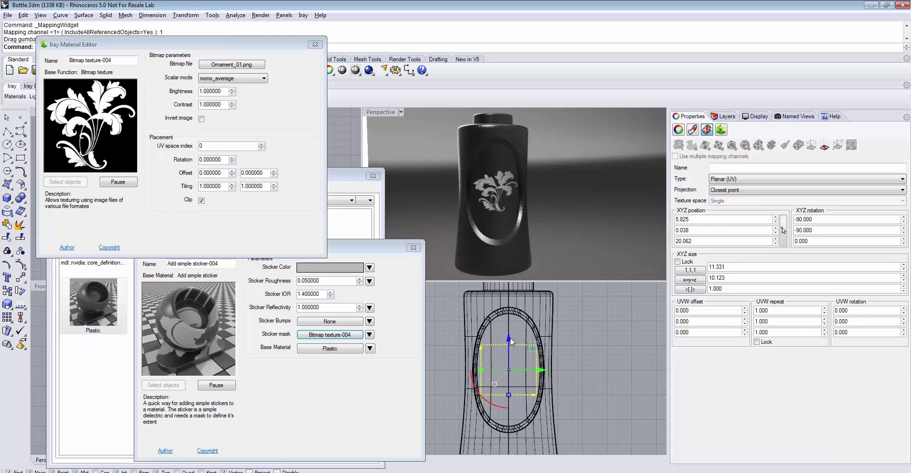
{"action": "left_click_drag", "start_coordinate": [511, 337], "coordinate": [511, 308]}
{"action": "left_click_drag", "start_coordinate": [497, 378], "coordinate": [472, 363]}
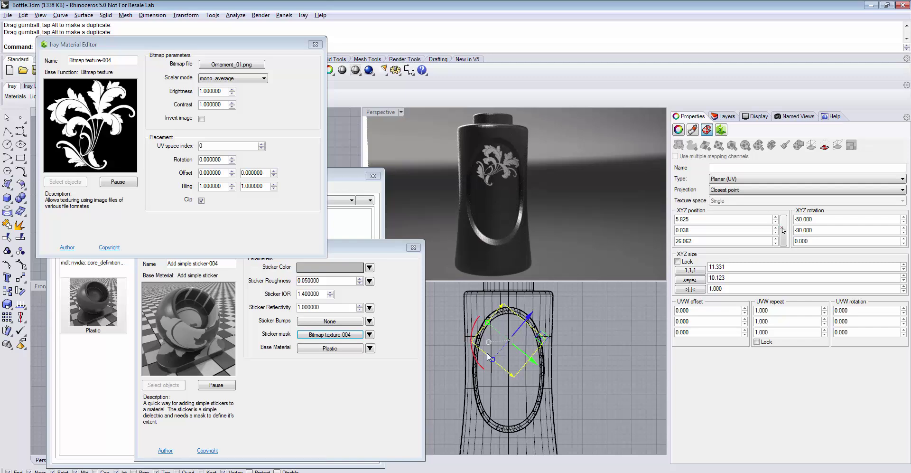
{"action": "left_click_drag", "start_coordinate": [472, 351], "coordinate": [506, 306]}
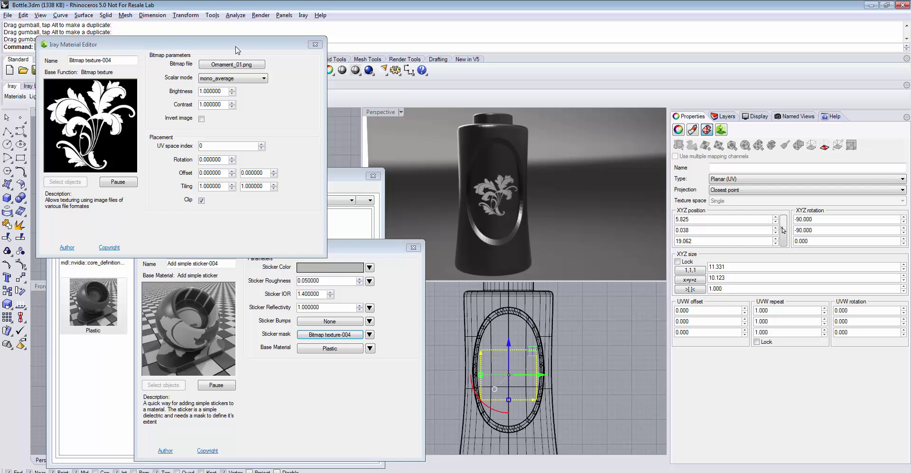
{"action": "left_click", "coordinate": [315, 44]}
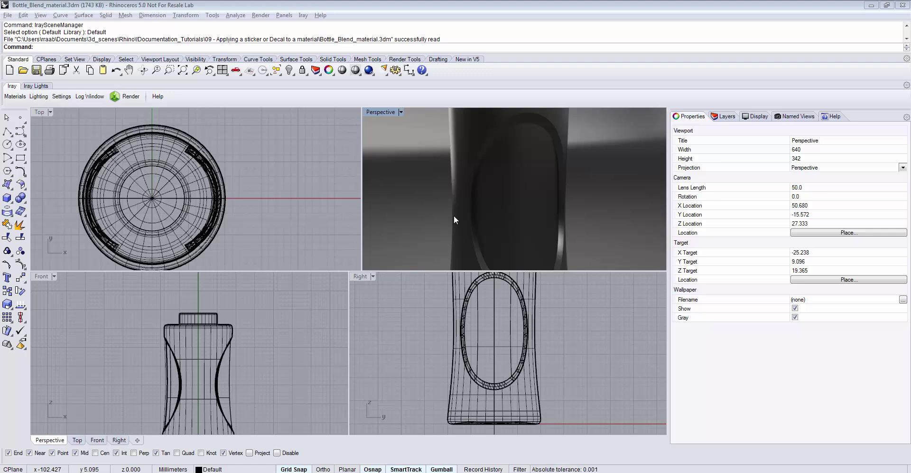
In Bottle_Blend_material.3dm, apply the Surface Blender material from the core_definitions library to the bottle
{"action": "left_click", "coordinate": [15, 96]}
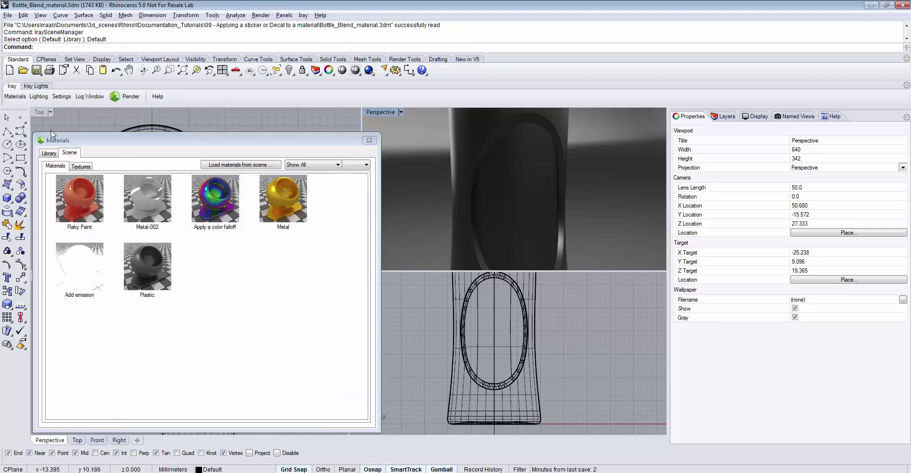
{"action": "left_click", "coordinate": [50, 152]}
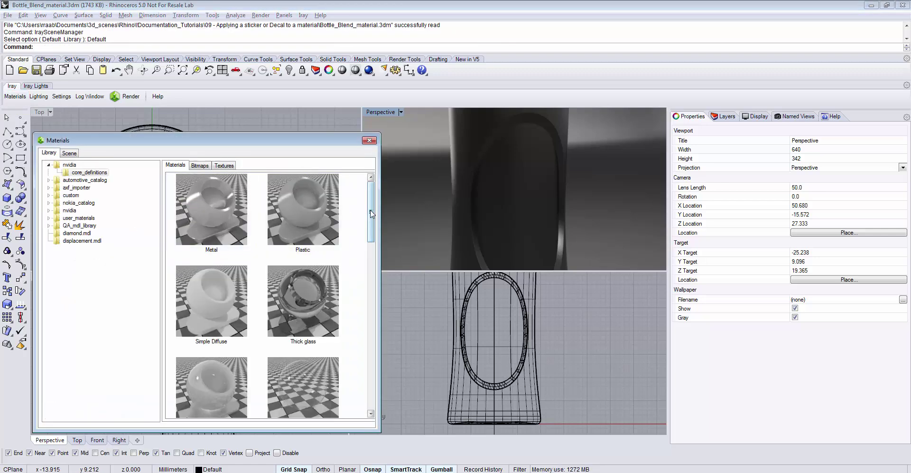
{"action": "scroll", "coordinate": [365, 265], "scroll_direction": "down", "scroll_amount": 3}
{"action": "scroll", "coordinate": [364, 264], "scroll_direction": "down", "scroll_amount": 2}
{"action": "left_click", "coordinate": [303, 273]}
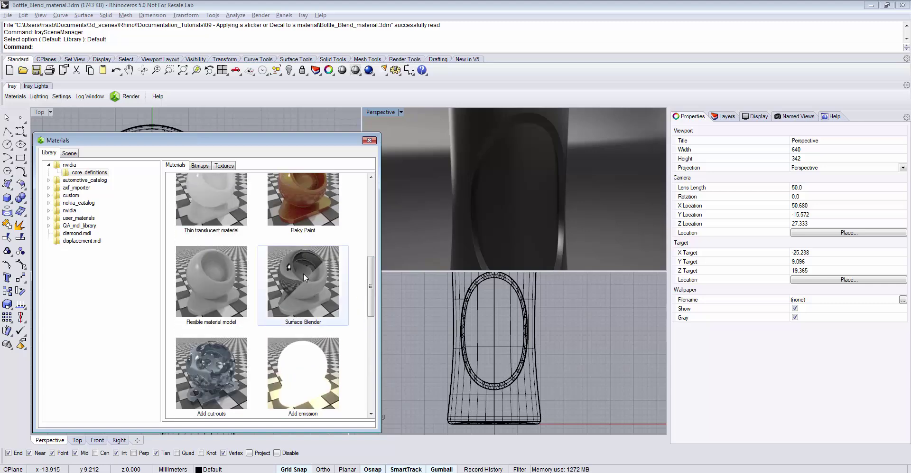
{"action": "left_click_drag", "start_coordinate": [305, 274], "coordinate": [462, 342]}
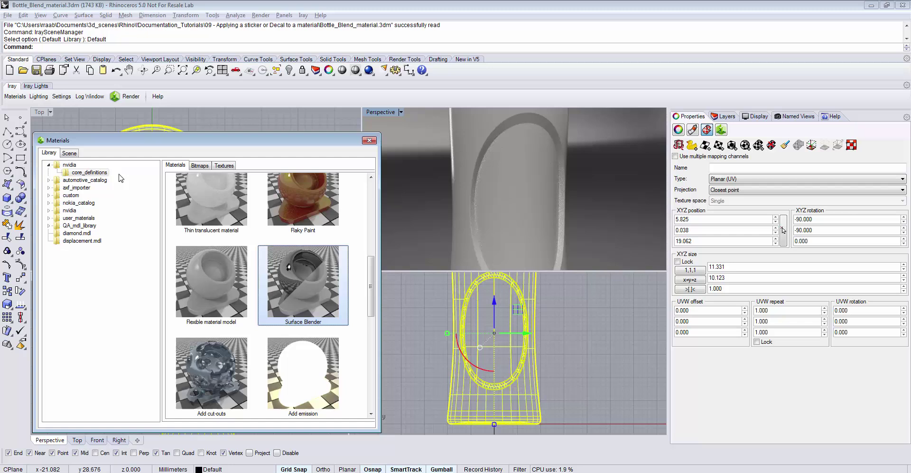
Open the scene's Surface Blender material for editing and assign the scene's Plastic material as its base material
{"action": "left_click", "coordinate": [70, 152]}
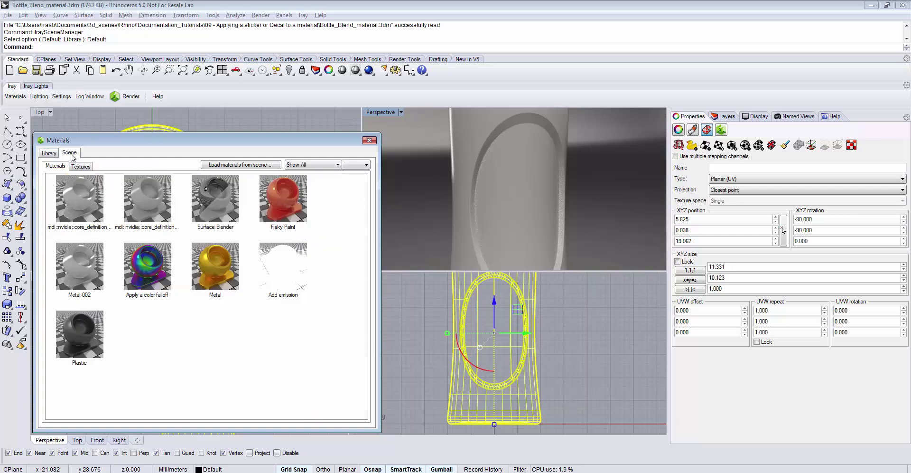
{"action": "double_click", "coordinate": [219, 206]}
{"action": "left_click_drag", "start_coordinate": [220, 59], "coordinate": [560, 236]}
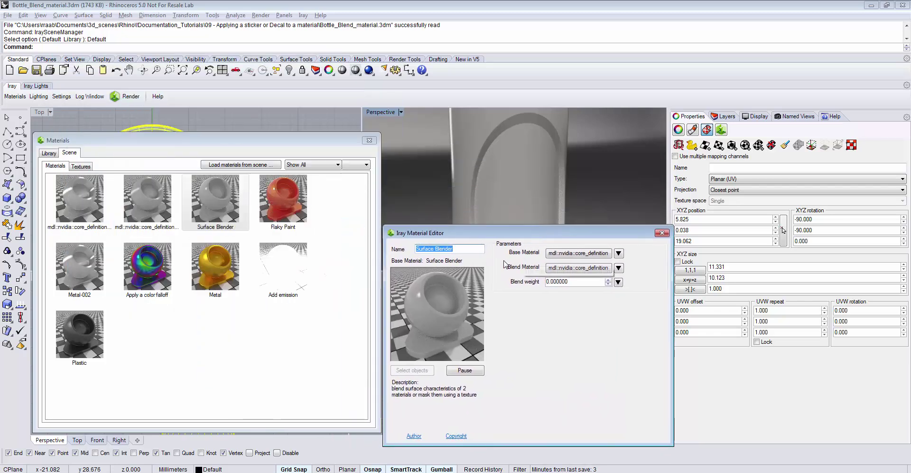
{"action": "left_click_drag", "start_coordinate": [97, 337], "coordinate": [485, 273]}
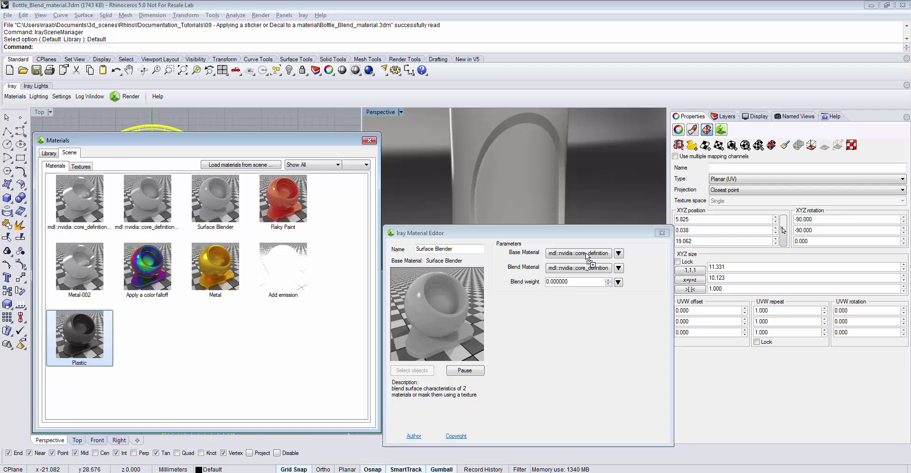
{"action": "left_click_drag", "start_coordinate": [583, 255], "coordinate": [580, 255]}
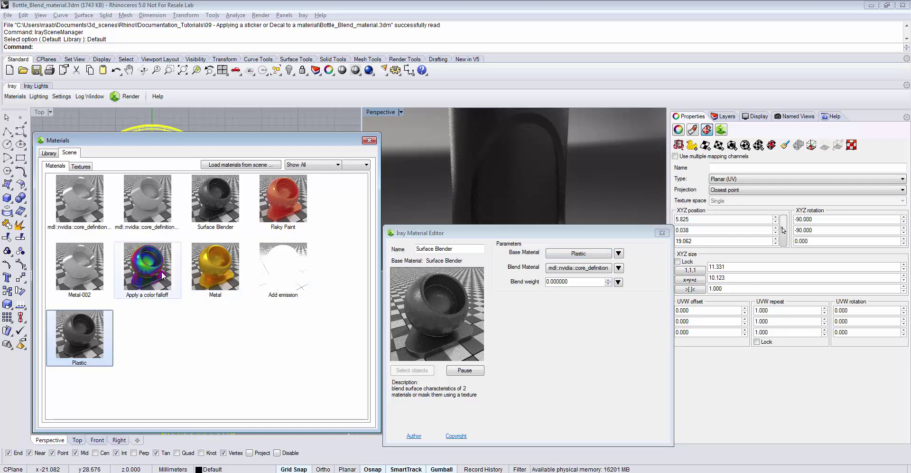
Assign the scene's Apply a color falloff material as the blend material and use Ornament_01.png from the Applying_decals folder as the blend weight
{"action": "left_click_drag", "start_coordinate": [162, 274], "coordinate": [168, 273]}
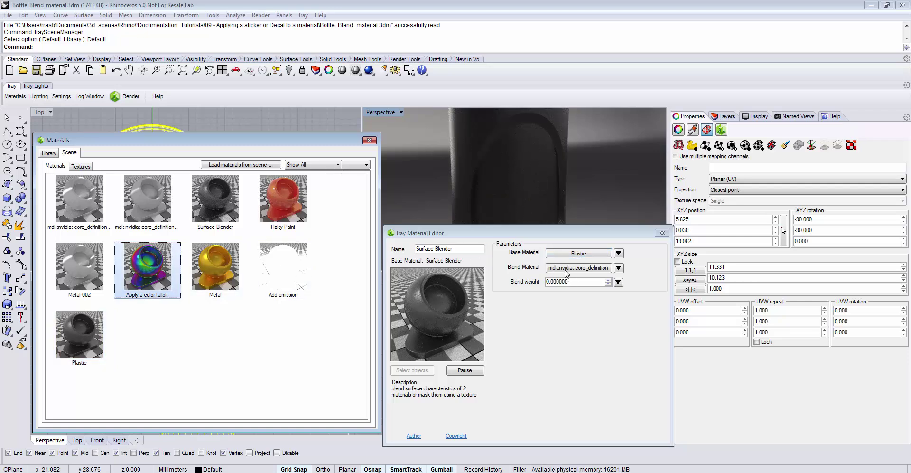
{"action": "left_click_drag", "start_coordinate": [543, 236], "coordinate": [315, 215]}
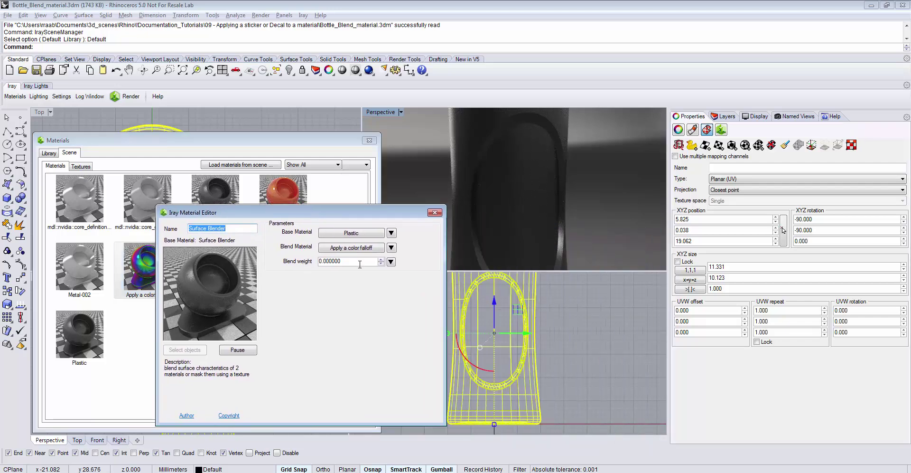
{"action": "key", "text": "alt+Tab"}
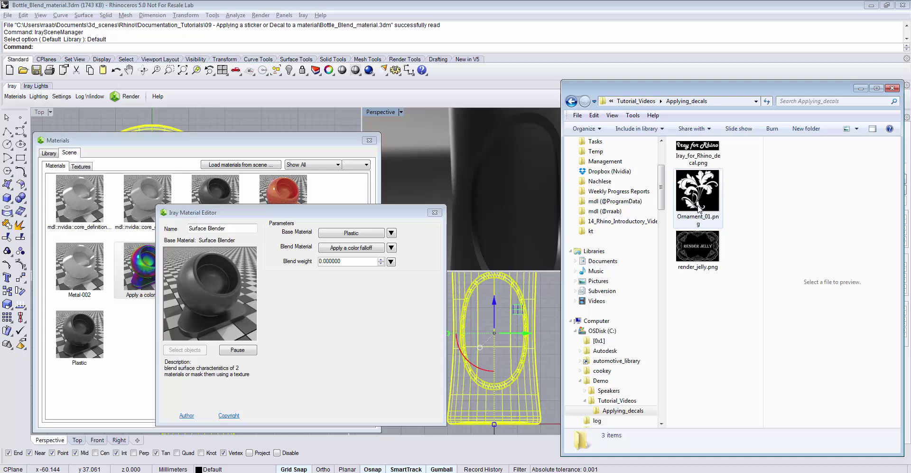
{"action": "left_click_drag", "start_coordinate": [697, 190], "coordinate": [340, 268]}
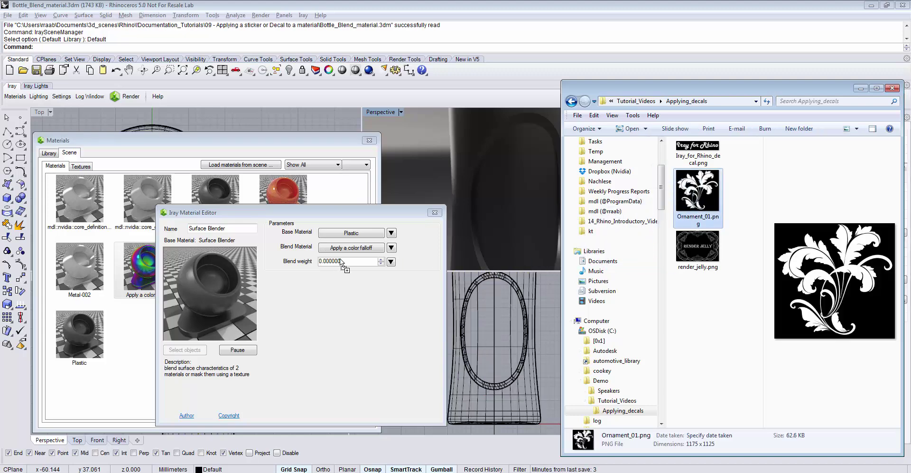
{"action": "left_click", "coordinate": [532, 193]}
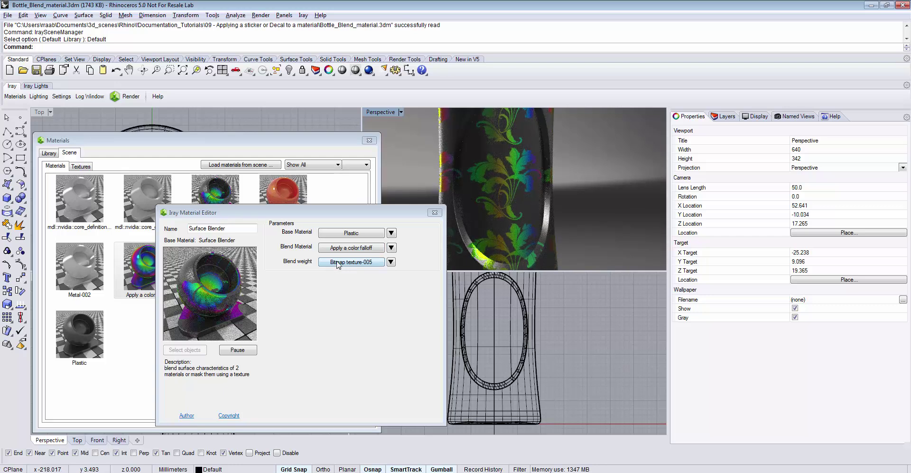
Enable Clip in the placement settings of the blend weight's bitmap texture so the ornament does not repeat
{"action": "left_click", "coordinate": [351, 261]}
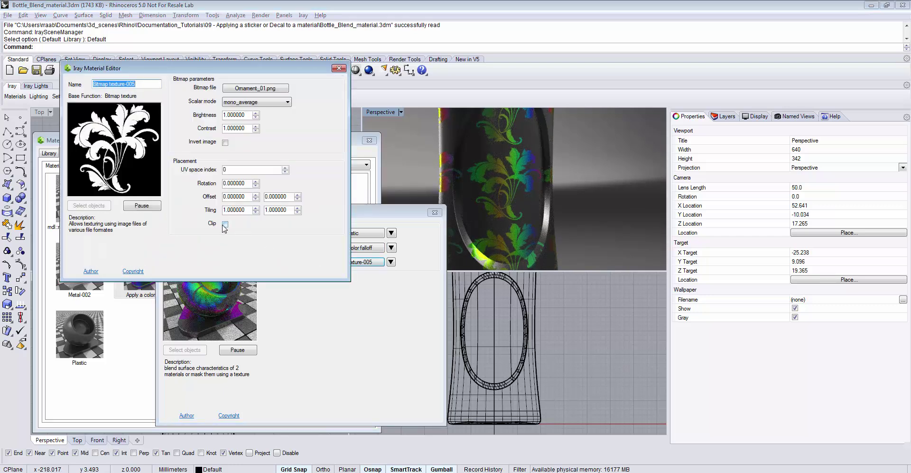
{"action": "left_click", "coordinate": [339, 69]}
{"action": "right_click_drag", "start_coordinate": [622, 166], "coordinate": [555, 199]}
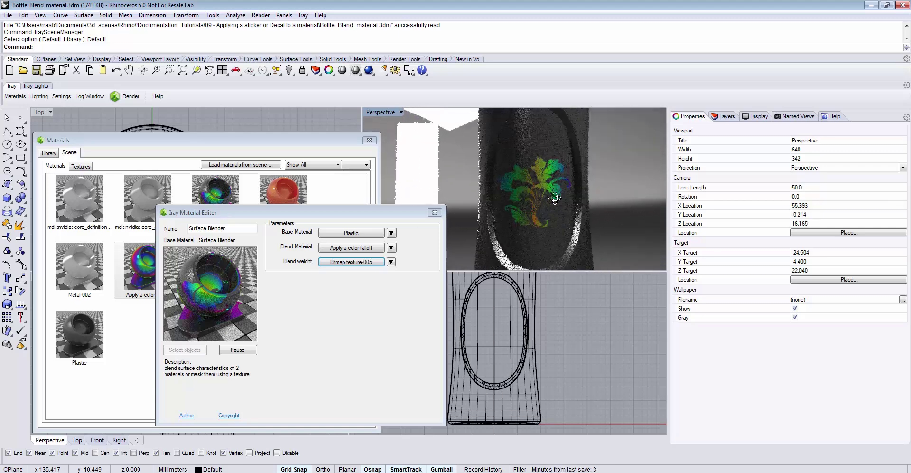
Replace the Surface Blender's blend material with the scene's Metal material and view the bottle from another angle
{"action": "left_click_drag", "start_coordinate": [278, 214], "coordinate": [481, 231]}
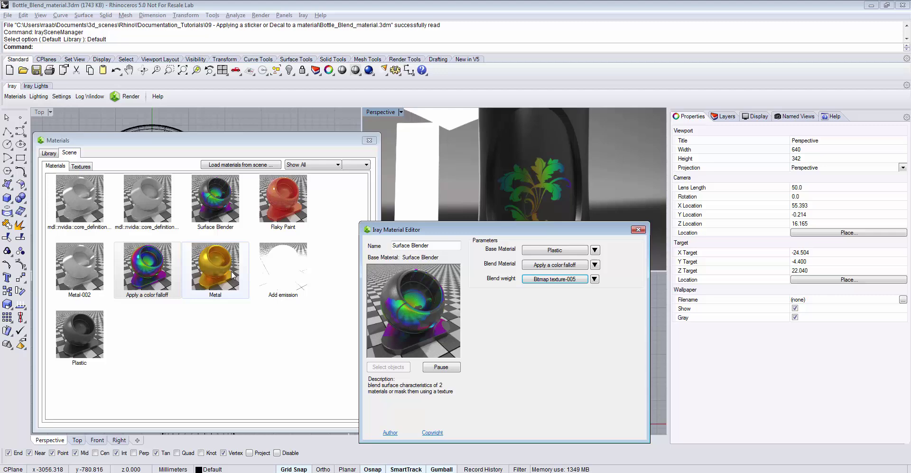
{"action": "left_click_drag", "start_coordinate": [219, 270], "coordinate": [389, 265]}
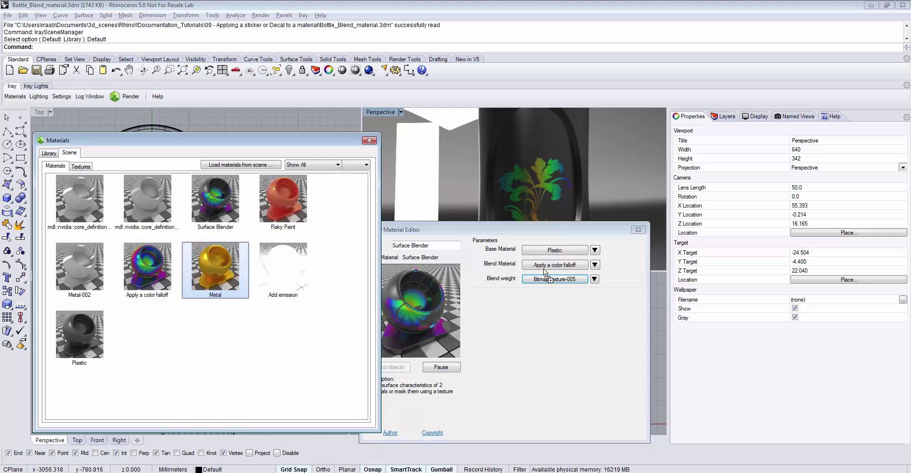
{"action": "left_click_drag", "start_coordinate": [544, 268], "coordinate": [544, 268]}
{"action": "right_click_drag", "start_coordinate": [529, 181], "coordinate": [508, 163]}
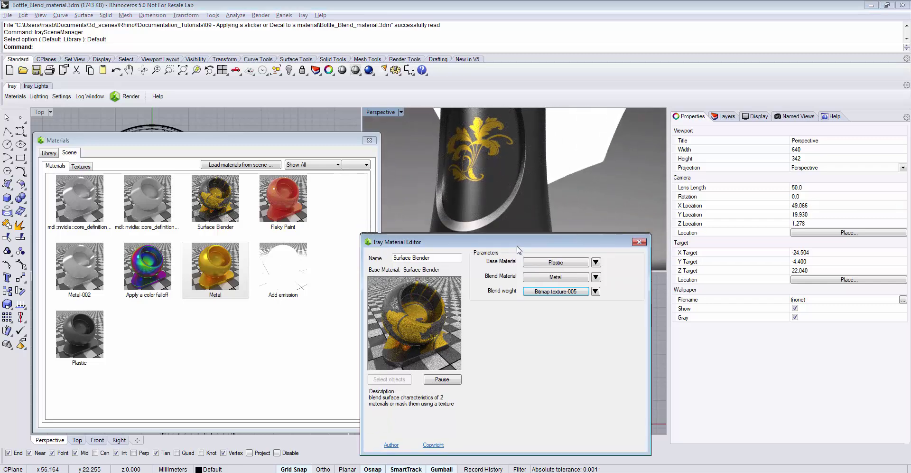